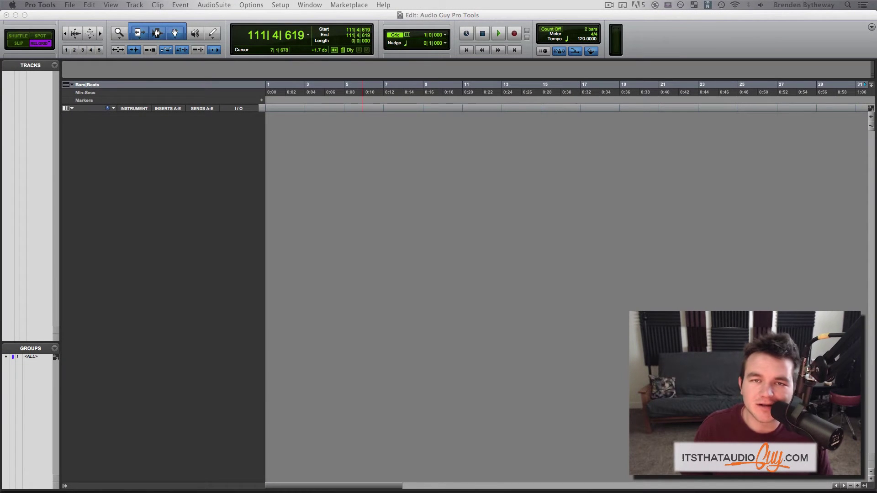
# Create a Click track from the Track menu and drag its bottom edge down to enlarge it.
pyautogui.click(136, 6)
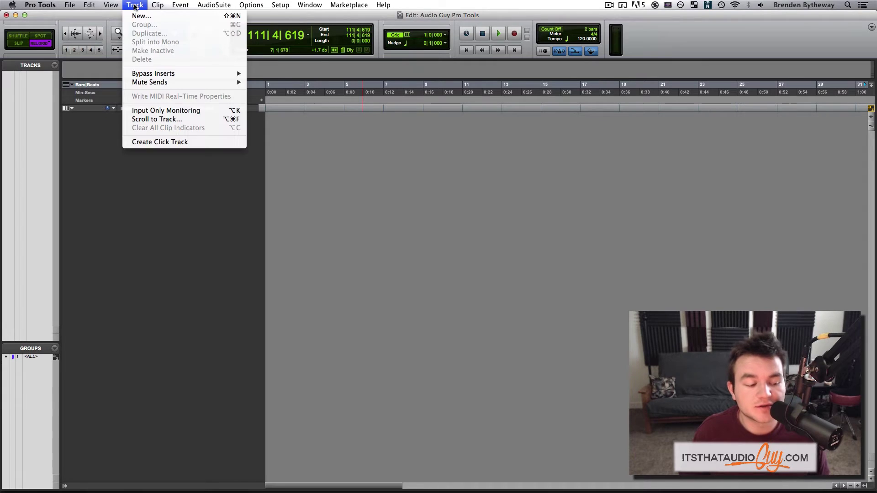
pyautogui.click(202, 144)
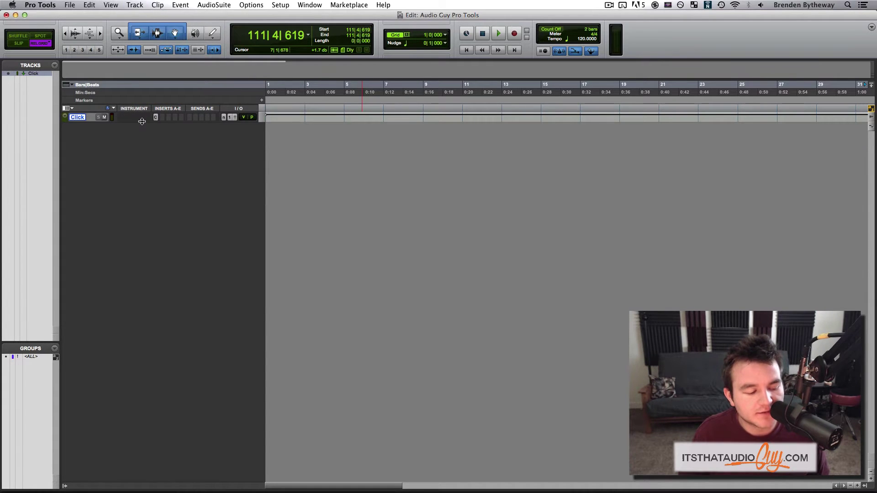
pyautogui.moveTo(142, 122); pyautogui.dragTo(144, 179)
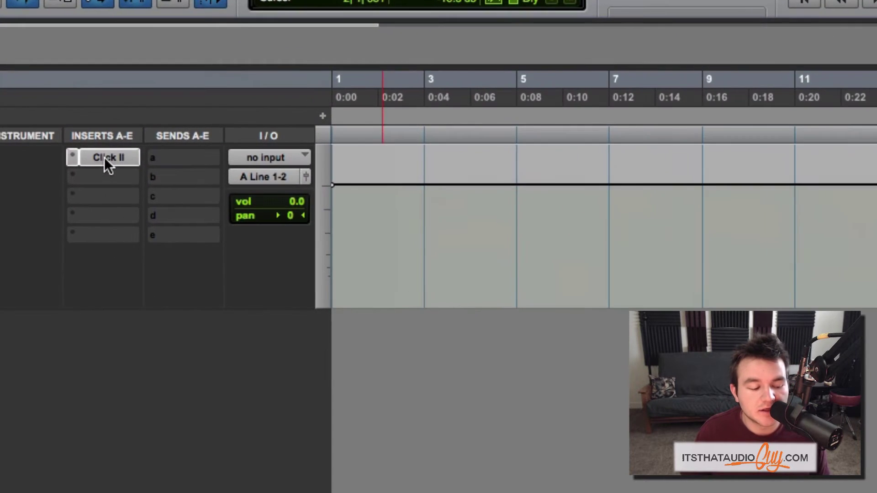
# Open the Click II insert, start playback, and turn Follow Meter off.
pyautogui.click(169, 118)
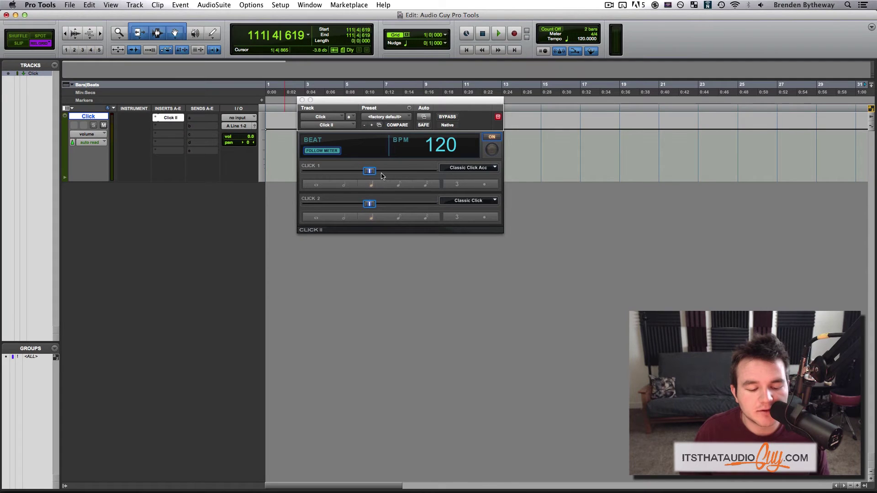
pyautogui.press('space')
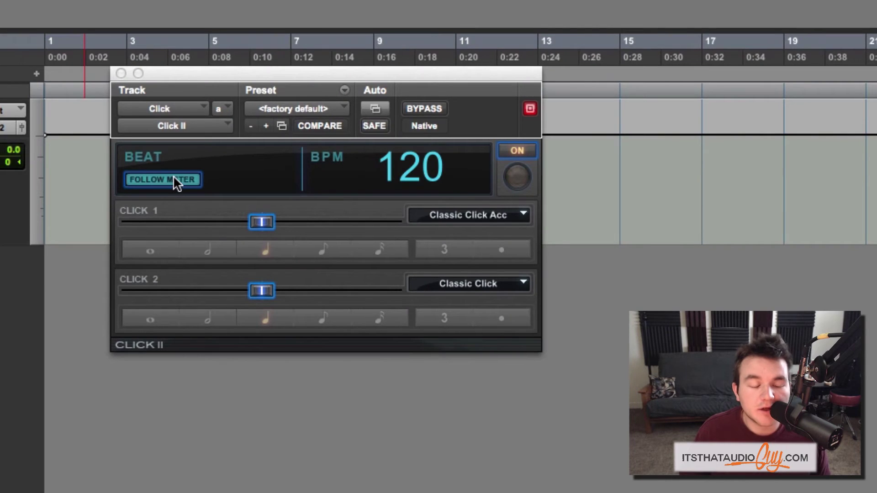
pyautogui.click(173, 176)
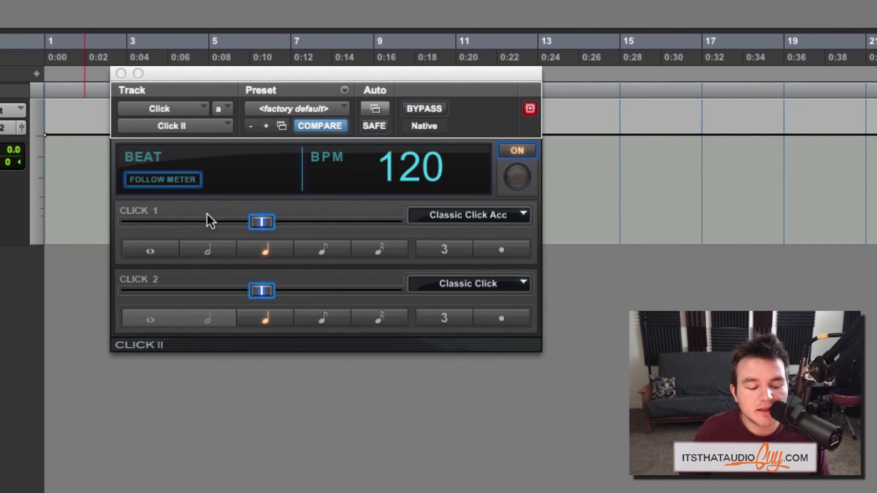
# Lower the Click 2 volume and set Click 2 to sixteenth notes, auditioning the change.
pyautogui.moveTo(262, 291); pyautogui.dragTo(225, 291)
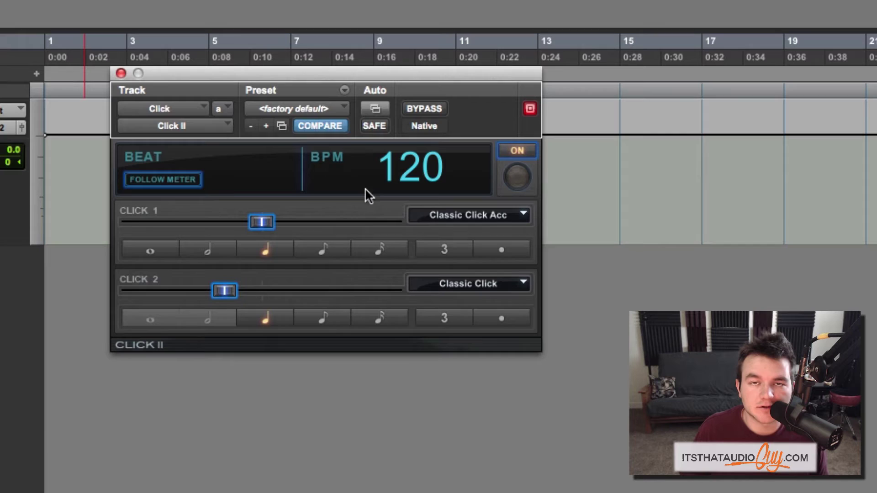
pyautogui.click(320, 319)
pyautogui.press('space')
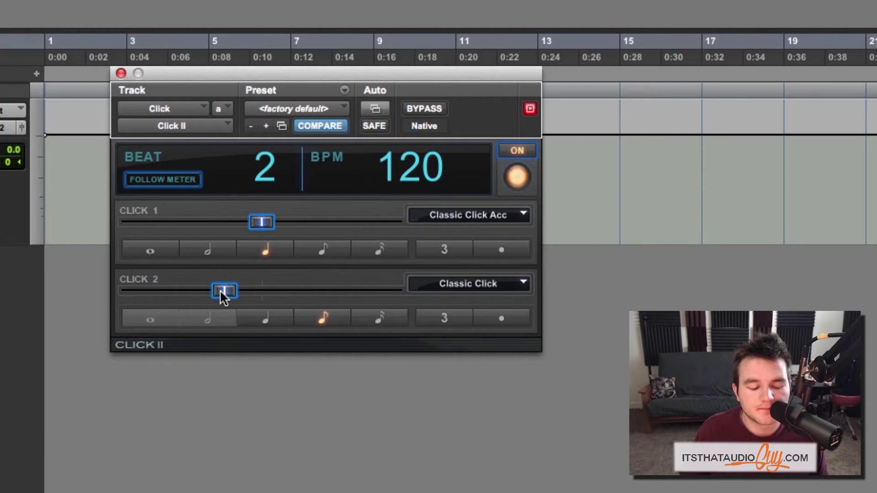
pyautogui.moveTo(221, 291); pyautogui.dragTo(338, 292)
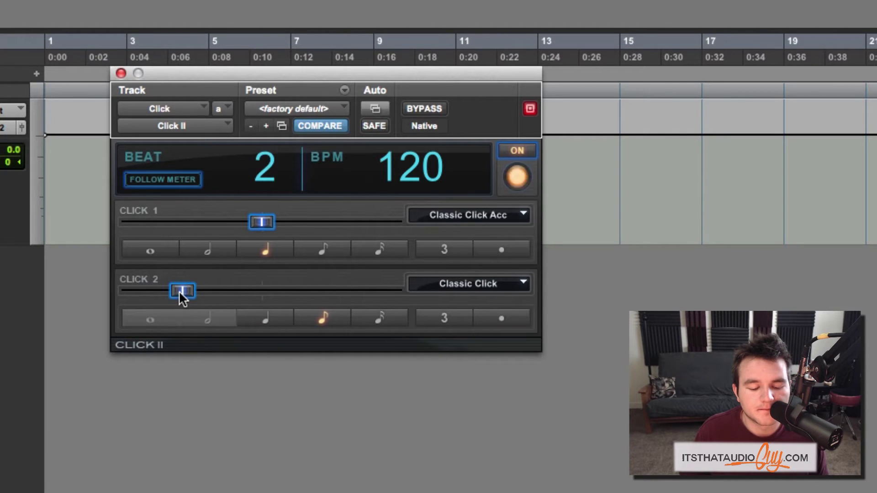
pyautogui.moveTo(338, 291); pyautogui.dragTo(220, 292)
pyautogui.click(379, 318)
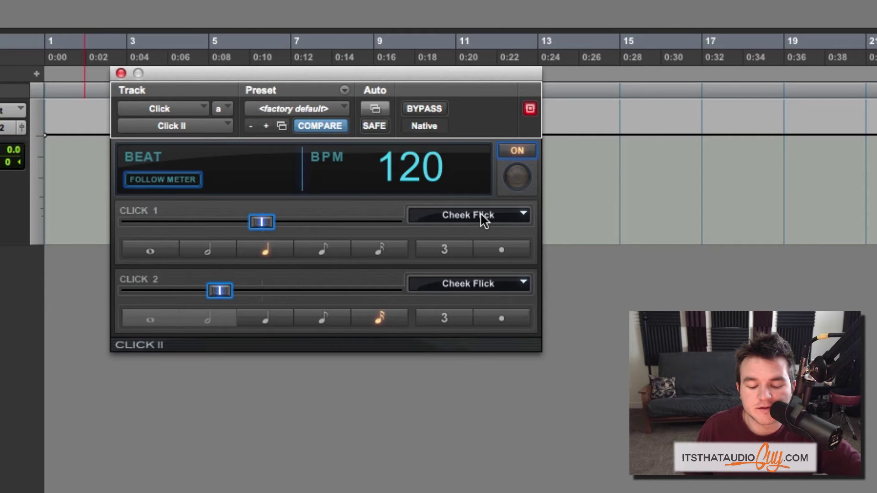
# Choose Shaker 2 Acc for Click 1 and Shaker 2 for Click 2.
pyautogui.click(481, 214)
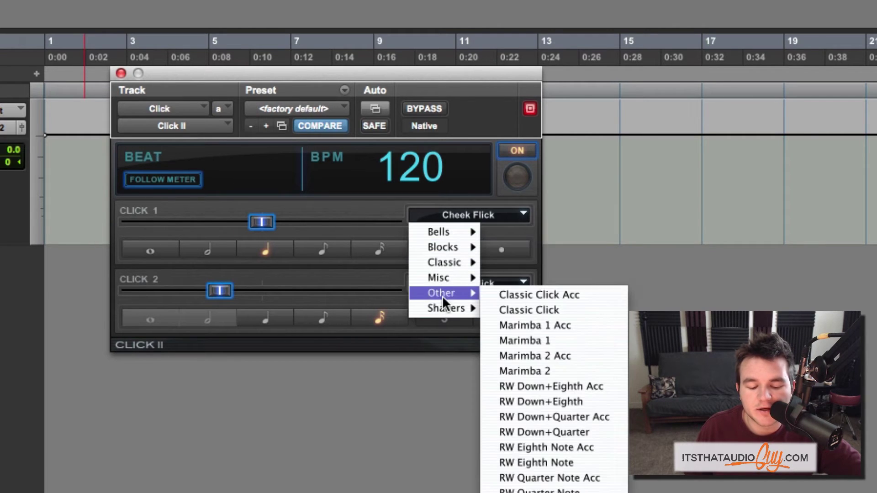
pyautogui.moveTo(445, 308)
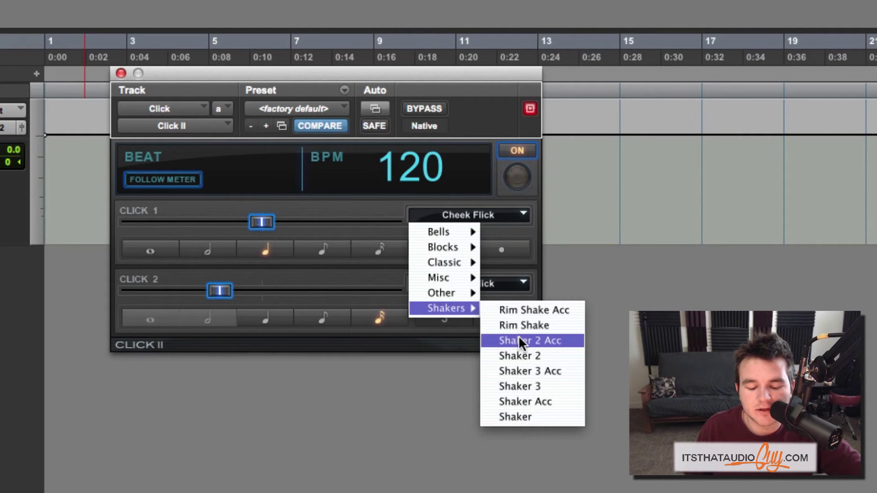
pyautogui.click(518, 337)
pyautogui.click(480, 283)
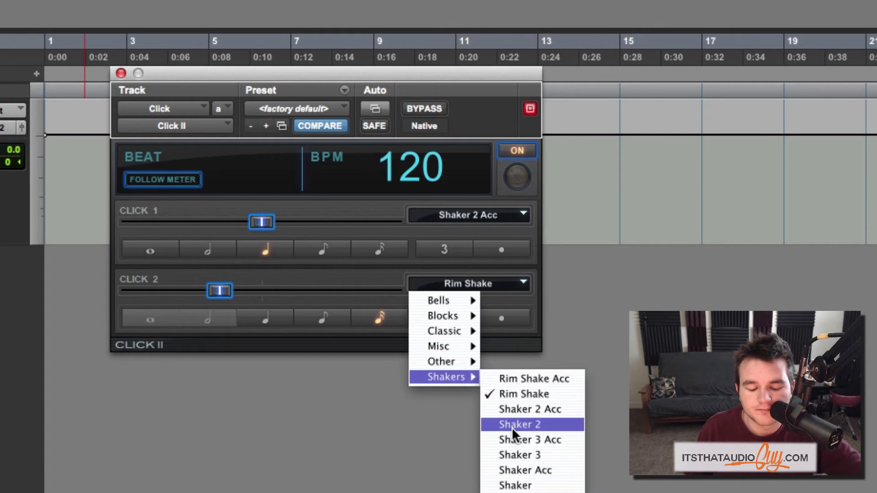
pyautogui.click(512, 427)
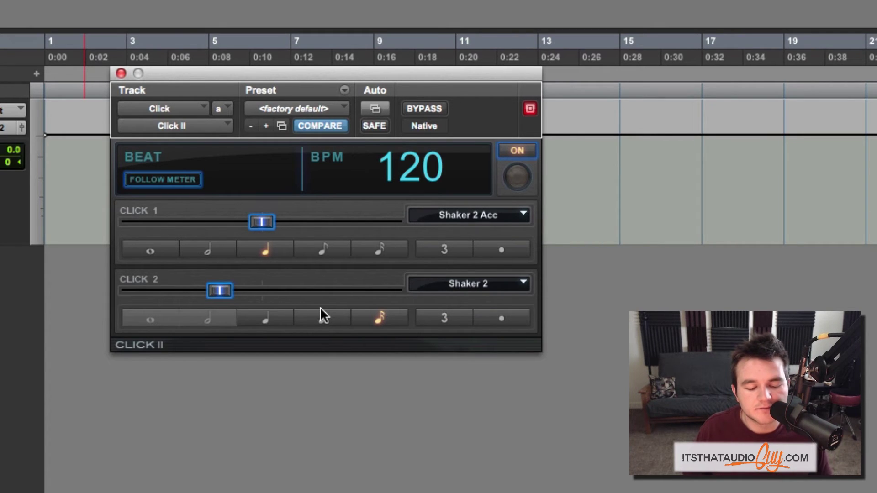
# Audition the shakers, turning Click 1 up to maximum and Click 2 down.
pyautogui.press('space')
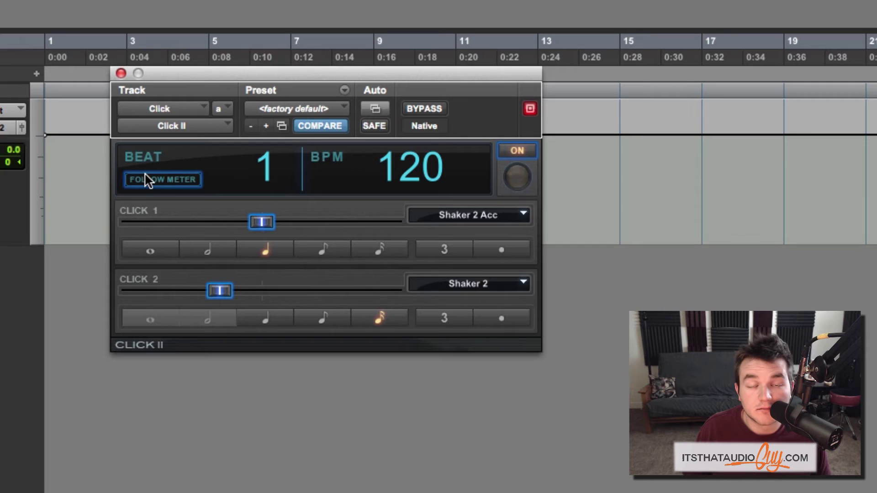
pyautogui.press('space')
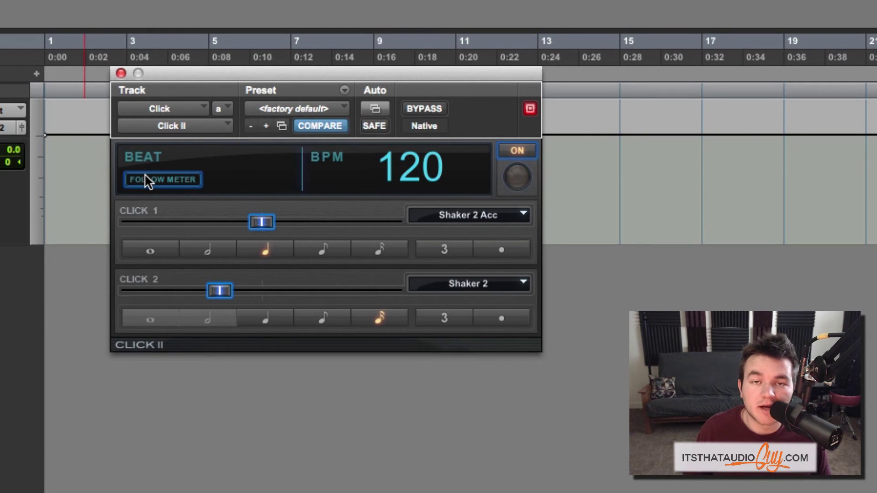
pyautogui.press('space')
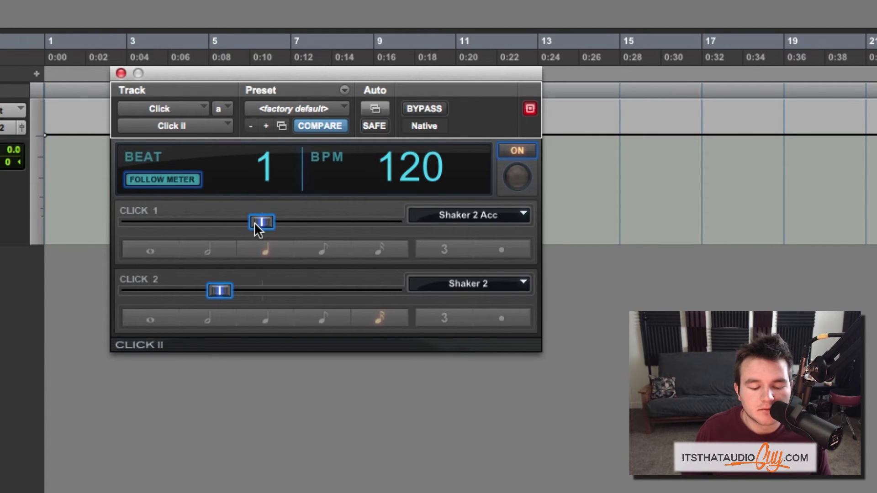
pyautogui.moveTo(259, 222); pyautogui.dragTo(394, 223)
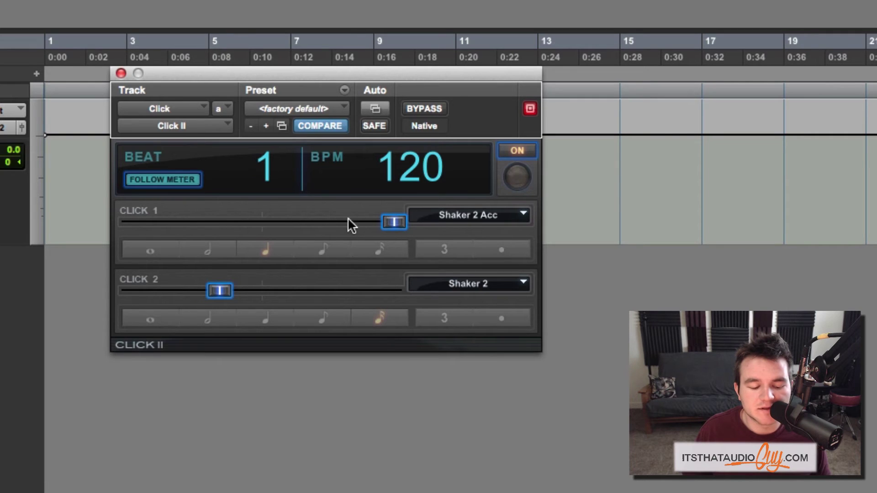
pyautogui.moveTo(219, 290); pyautogui.dragTo(172, 291)
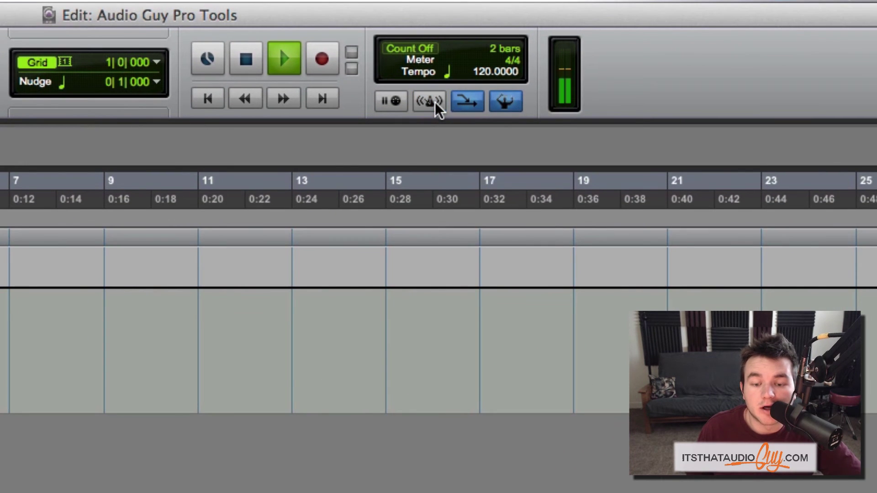
# Double-click the transport's Click button to review Click/Countoff Options, then dismiss the dialog.
pyautogui.doubleClick(436, 102)
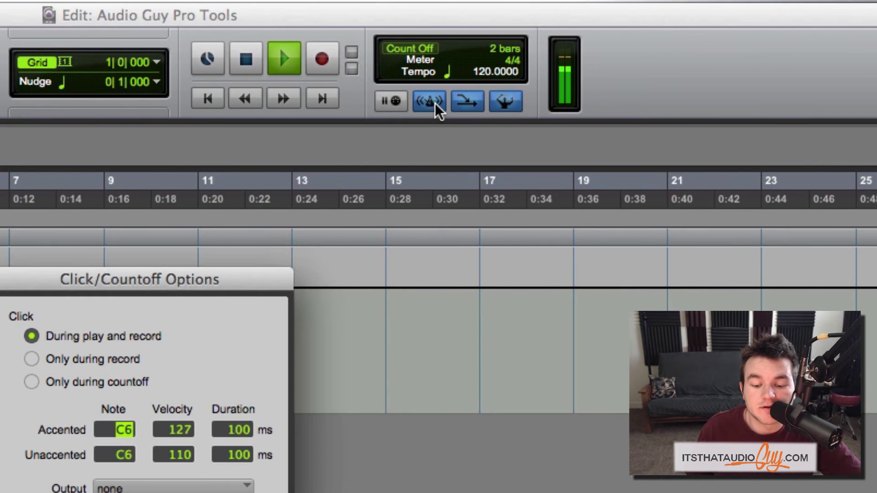
pyautogui.press('Escape')
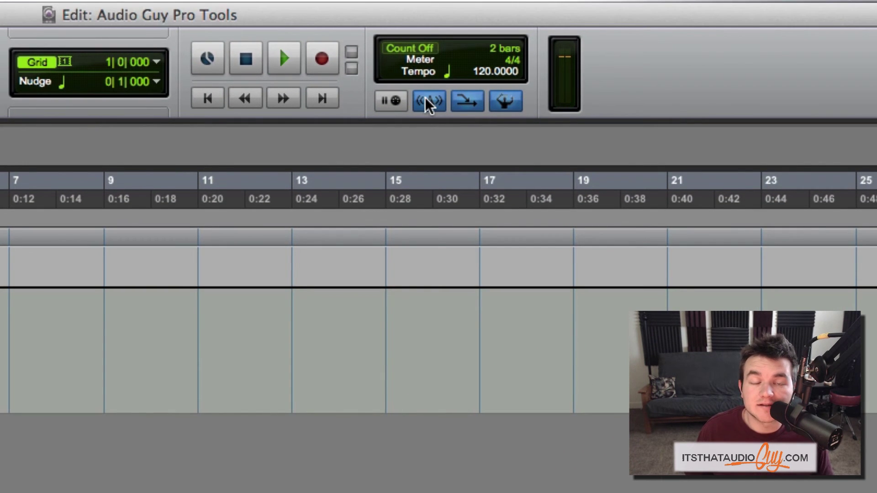
pyautogui.doubleClick(425, 98)
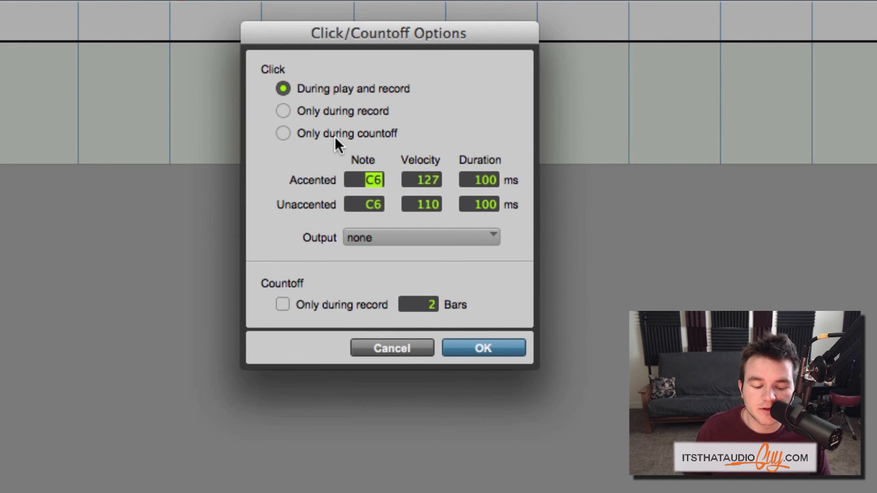
pyautogui.click(397, 235)
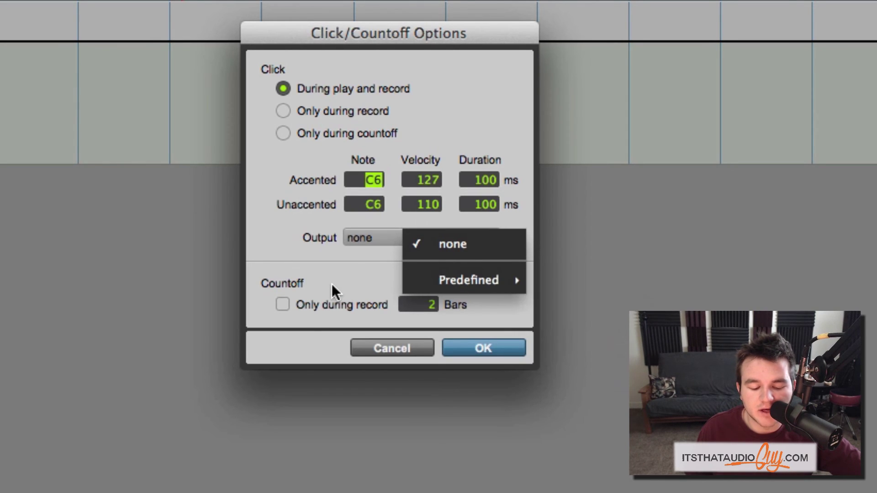
pyautogui.click(340, 268)
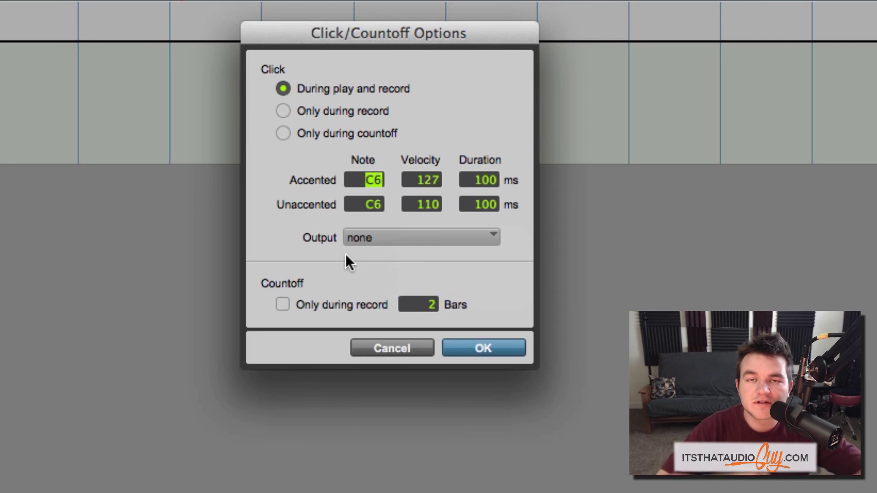